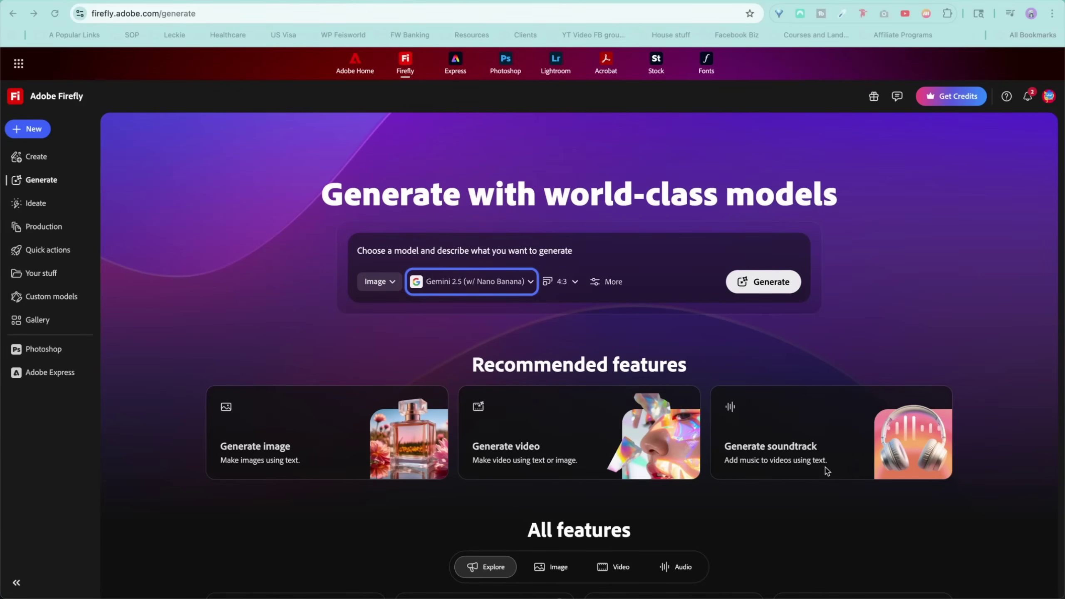
# - Open the Generate soundtrack tool and upload the video so Firefly suggests a calm electronic downtempo prompt
pyautogui.click(833, 443)
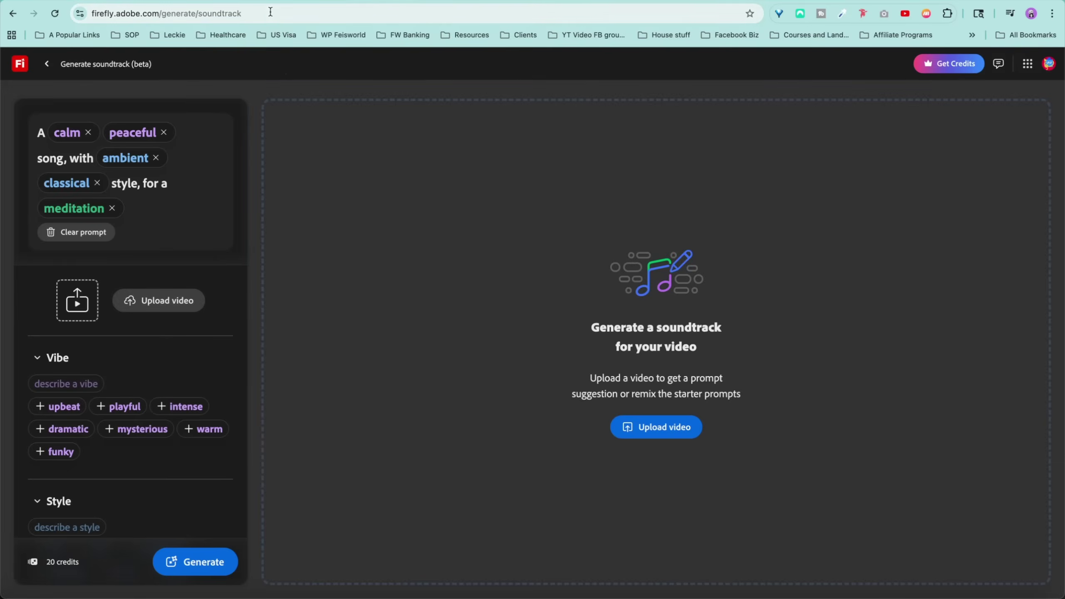
pyautogui.click(272, 13)
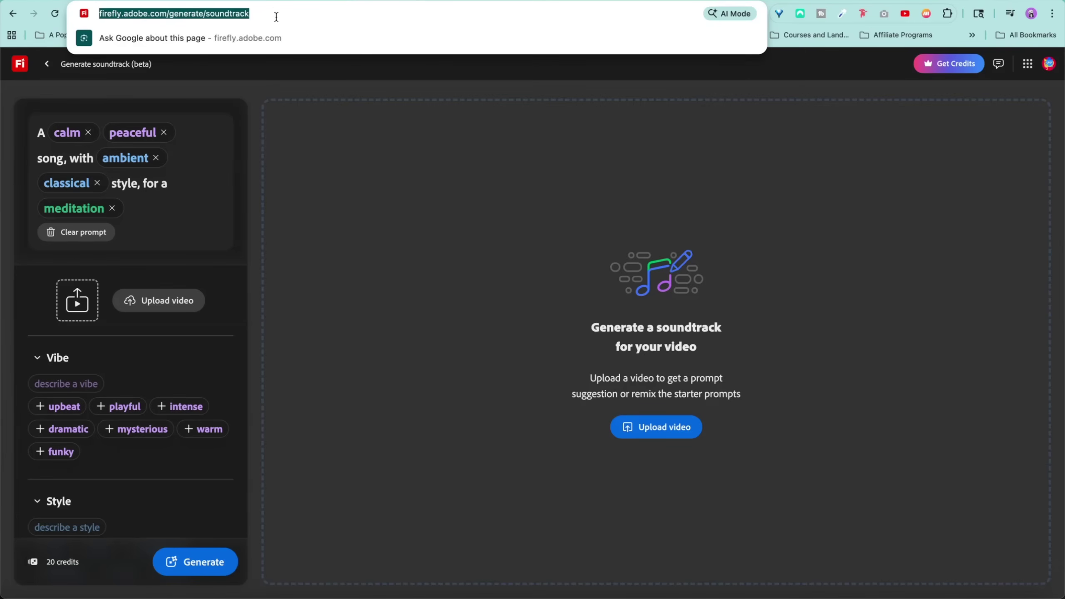
pyautogui.click(360, 77)
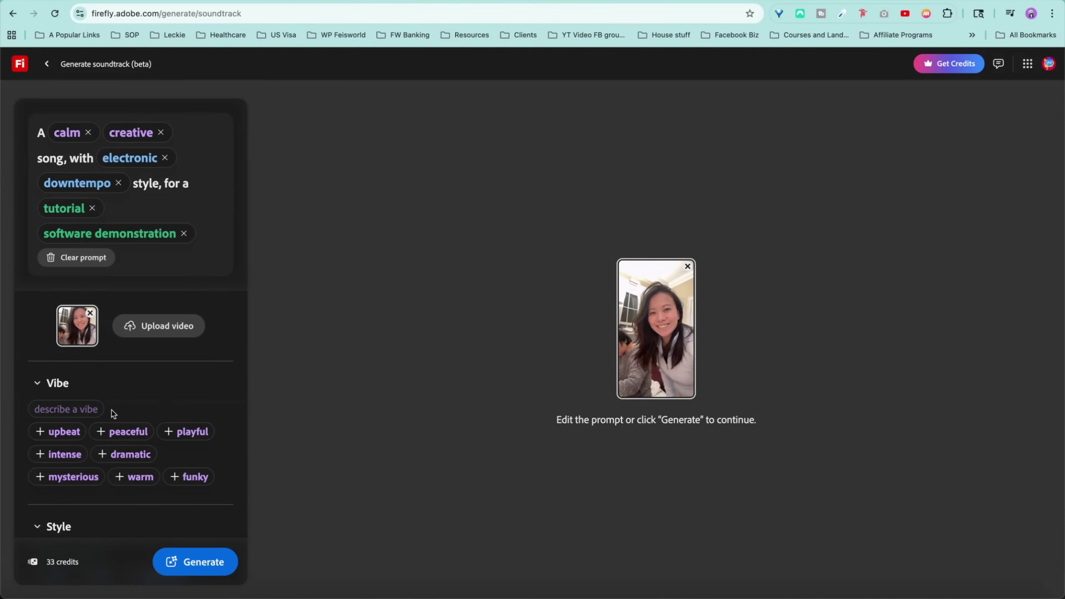
pyautogui.scroll(-2, 134, 399)
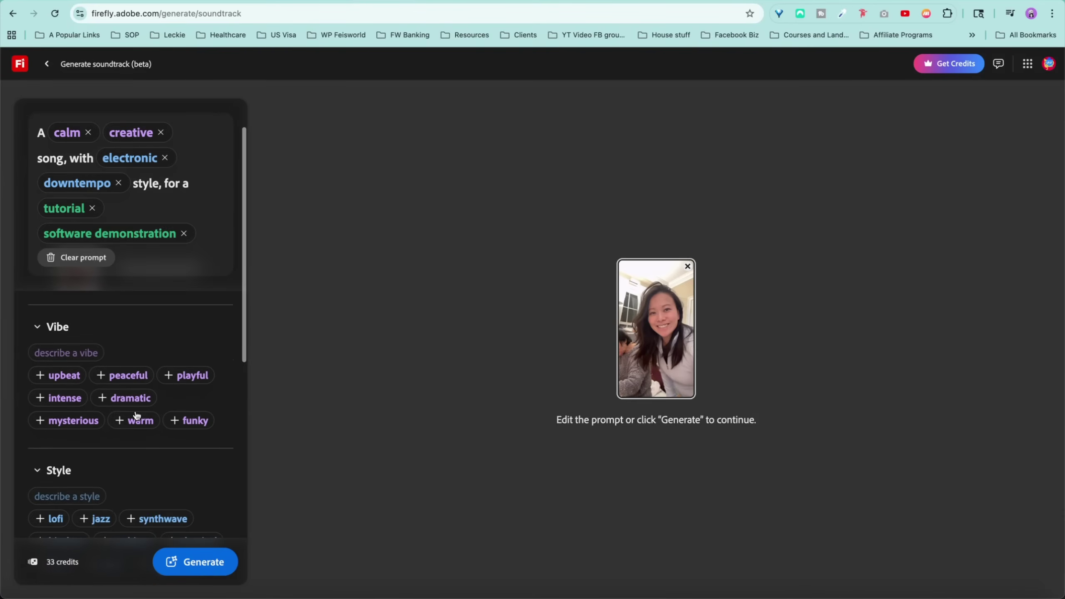
# - Review the Vibe, Style, Purpose, Energy, Tempo and Duration settings, then generate with Low energy, Medium tempo, 102 seconds
pyautogui.scroll(2, 125, 373)
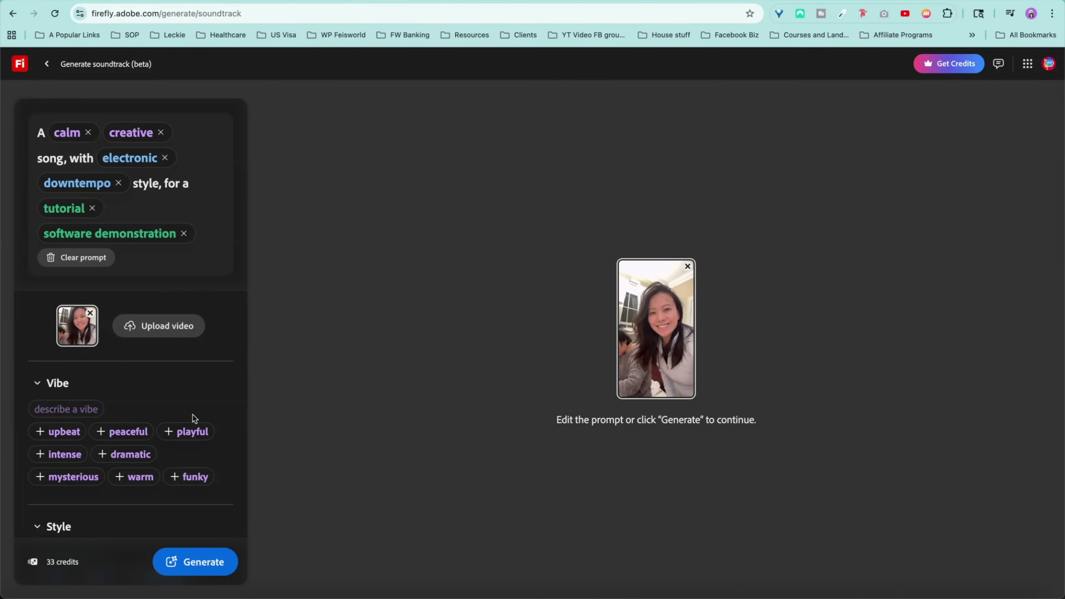
pyautogui.scroll(-4, 195, 415)
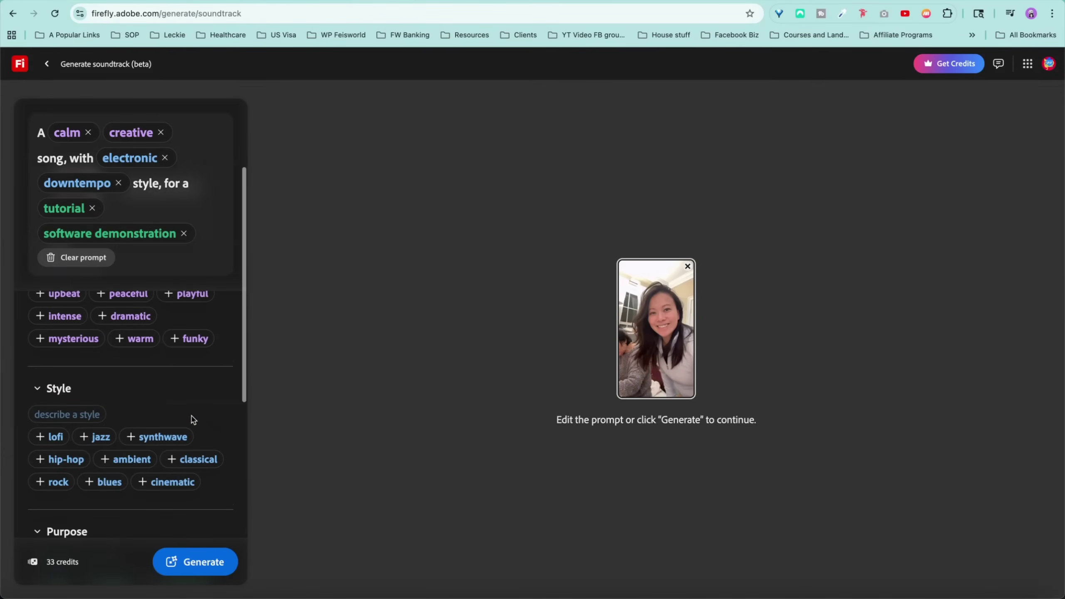
pyautogui.scroll(4, 195, 419)
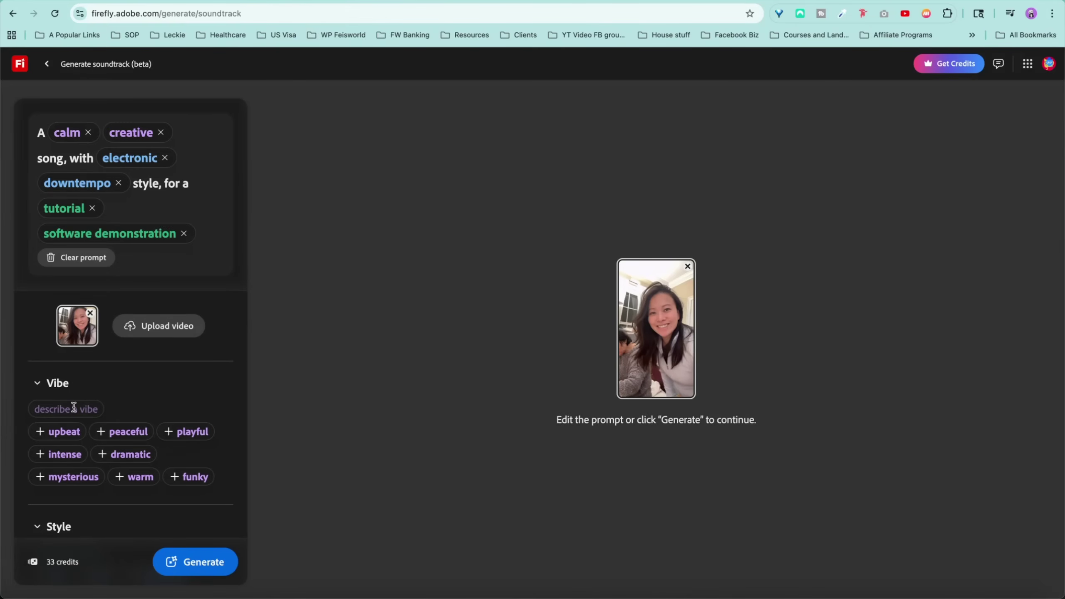
pyautogui.scroll(-4, 94, 417)
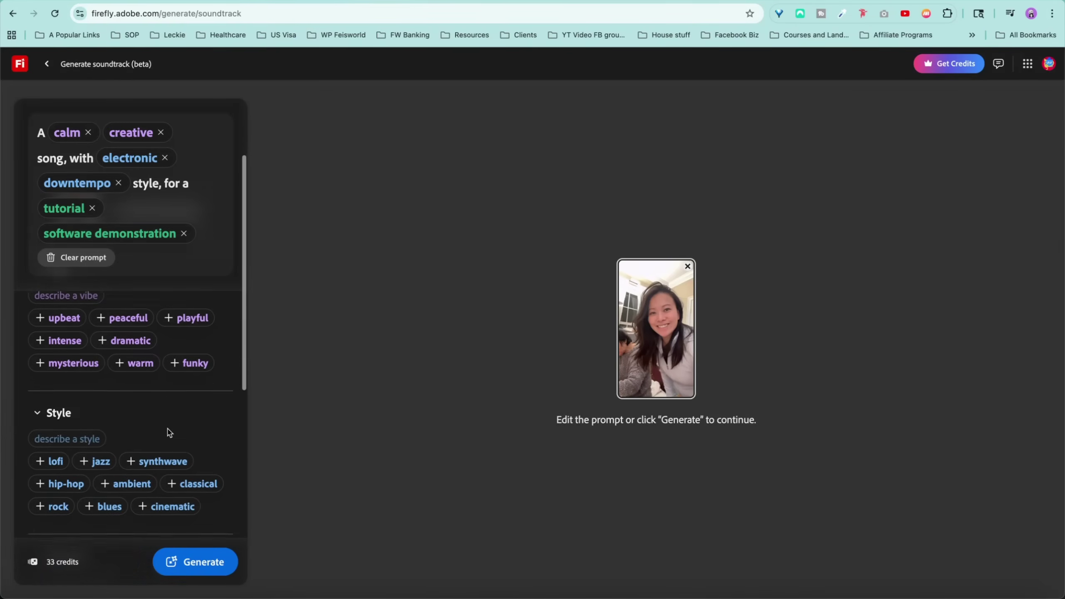
pyautogui.scroll(-3, 170, 433)
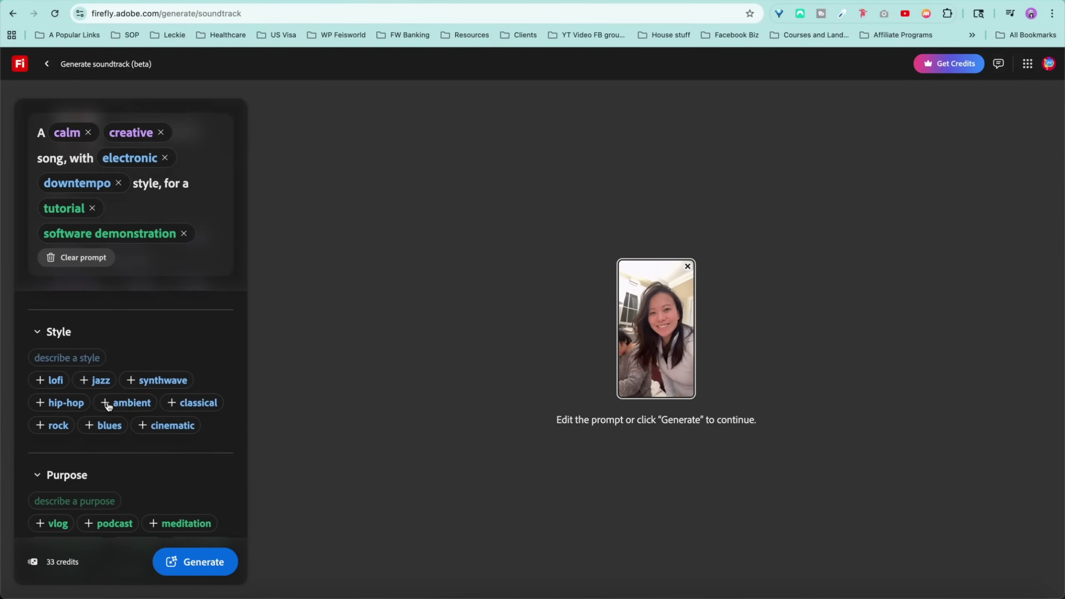
pyautogui.scroll(-7, 167, 457)
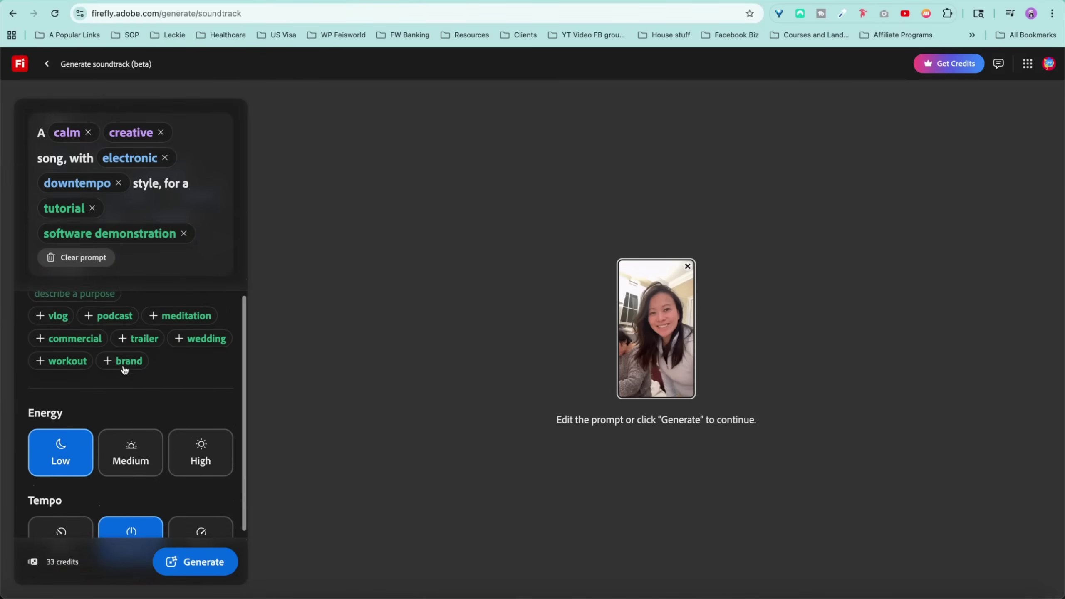
pyautogui.scroll(1, 124, 370)
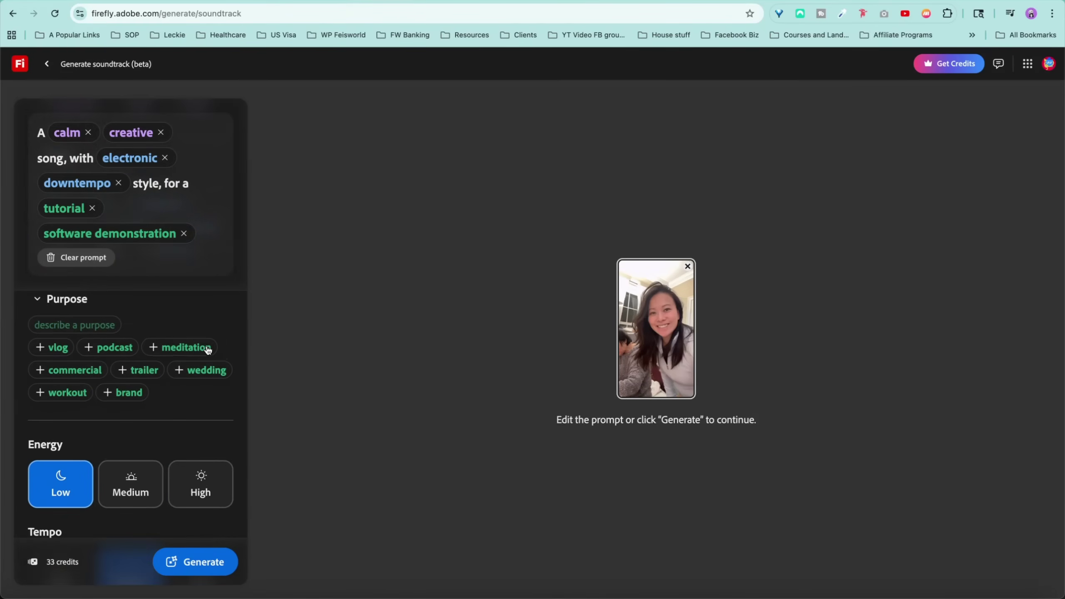
pyautogui.scroll(-2, 183, 416)
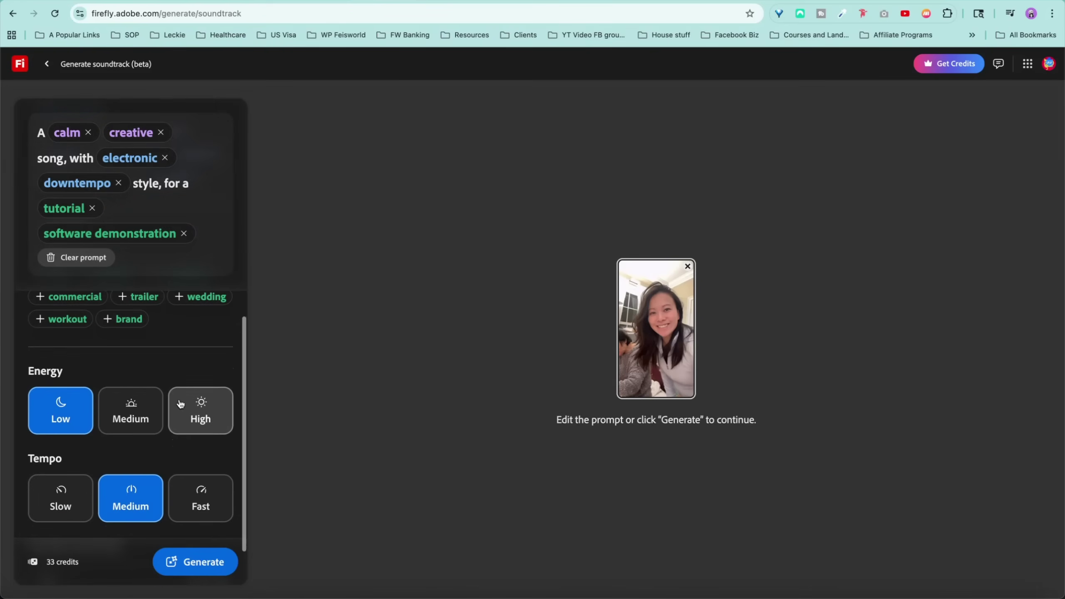
pyautogui.scroll(-2, 185, 371)
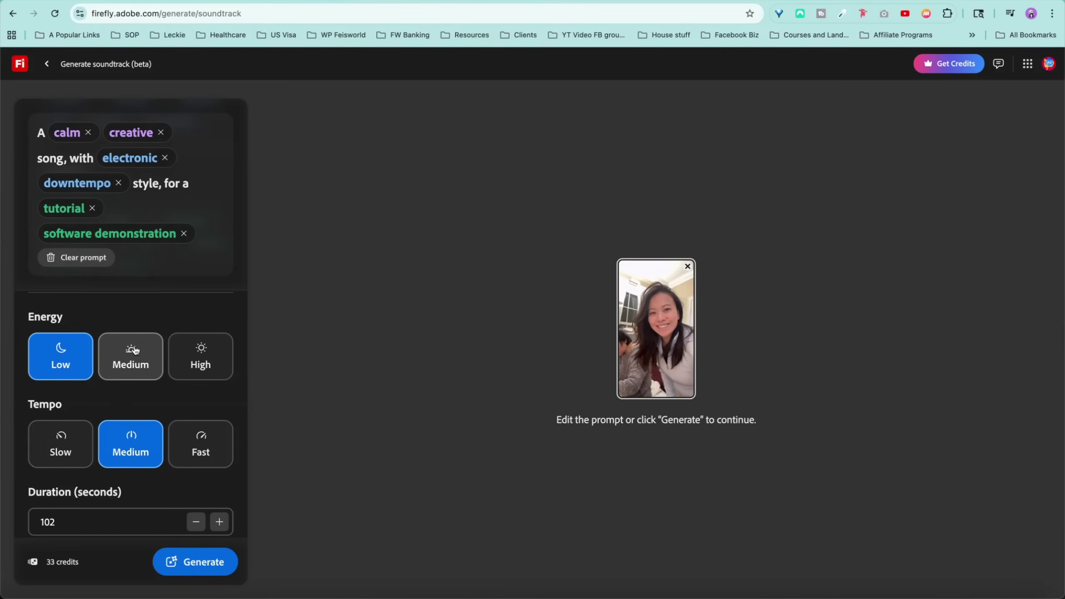
pyautogui.scroll(-1, 144, 493)
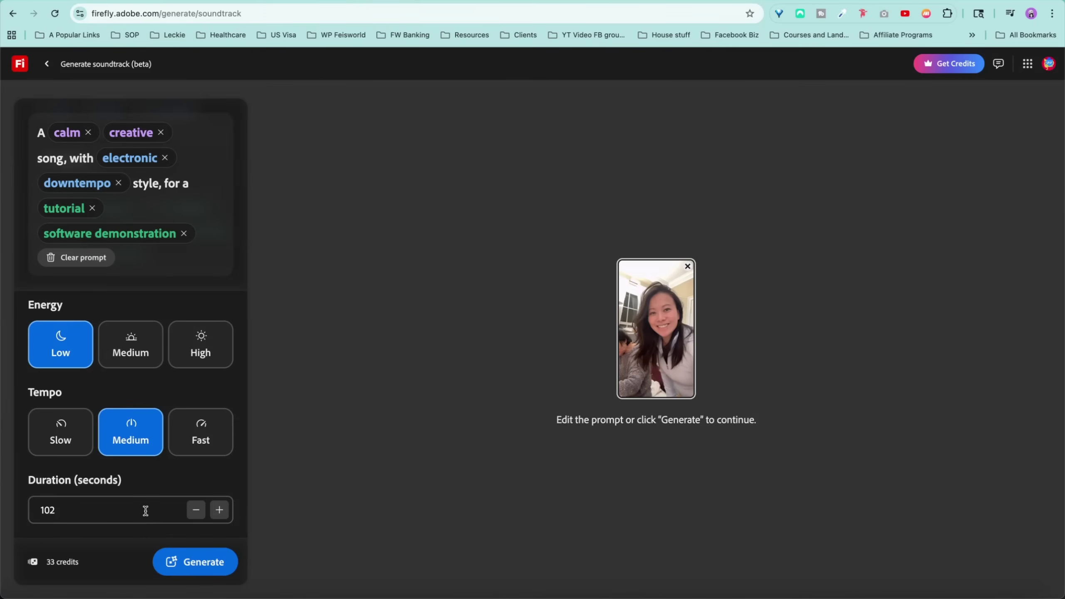
pyautogui.click(195, 561)
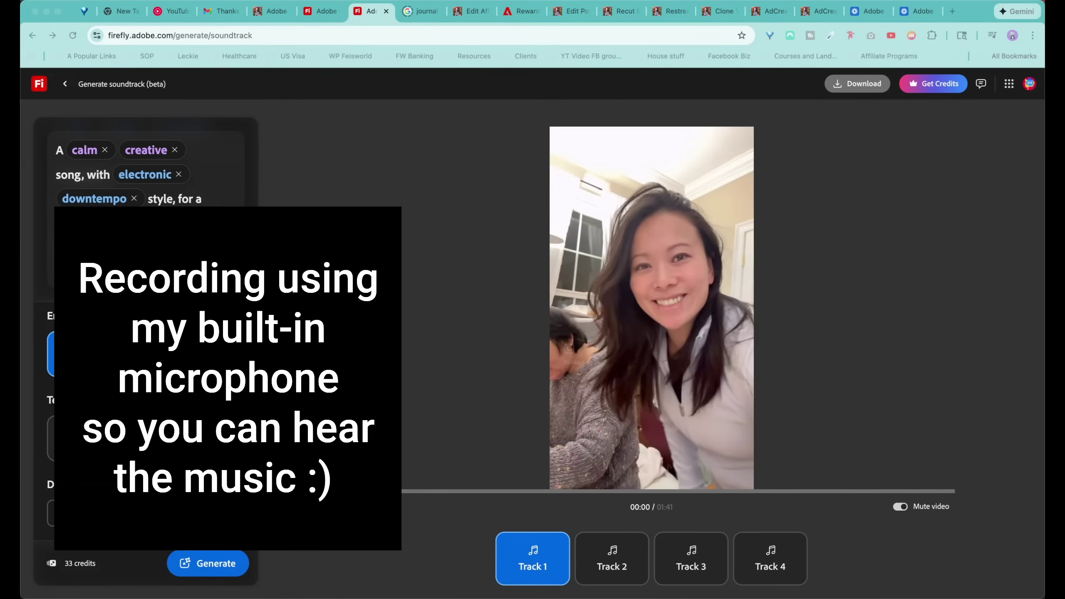
# - Once Tracks 1–4 appear, start playing the video with Track 1
pyautogui.press('space')
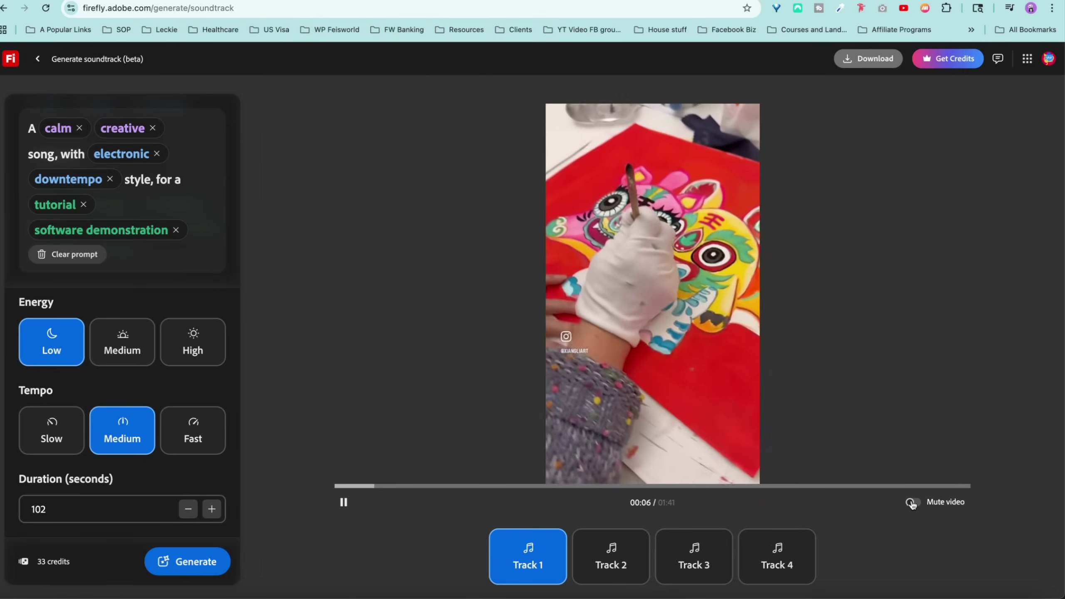
# - Preview the video with Track 1, pausing around 00:08 and 00:17, then switch to Track 2
pyautogui.click(343, 502)
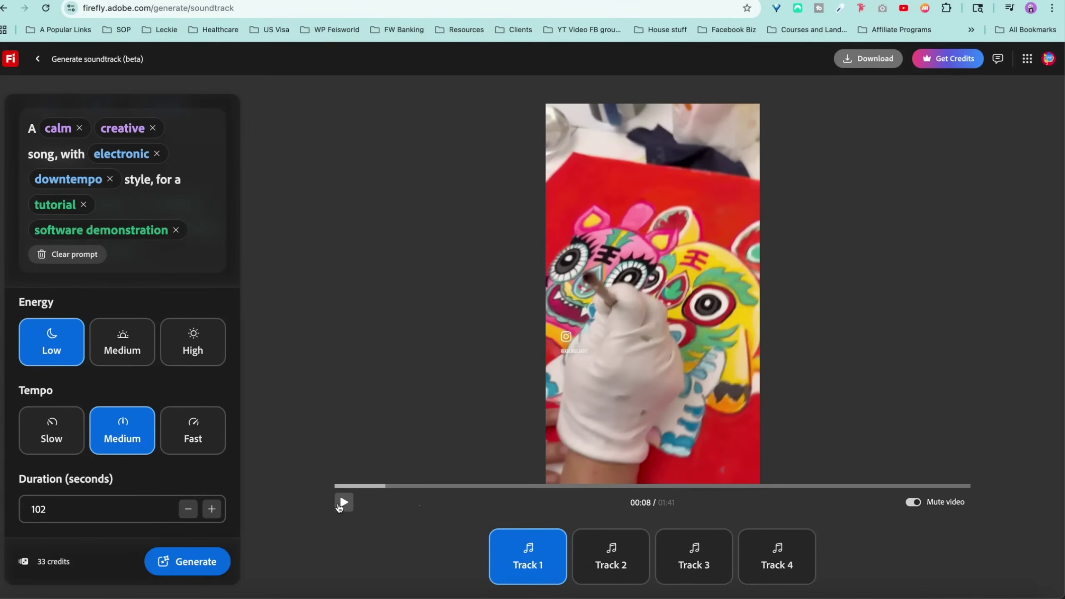
pyautogui.click(342, 503)
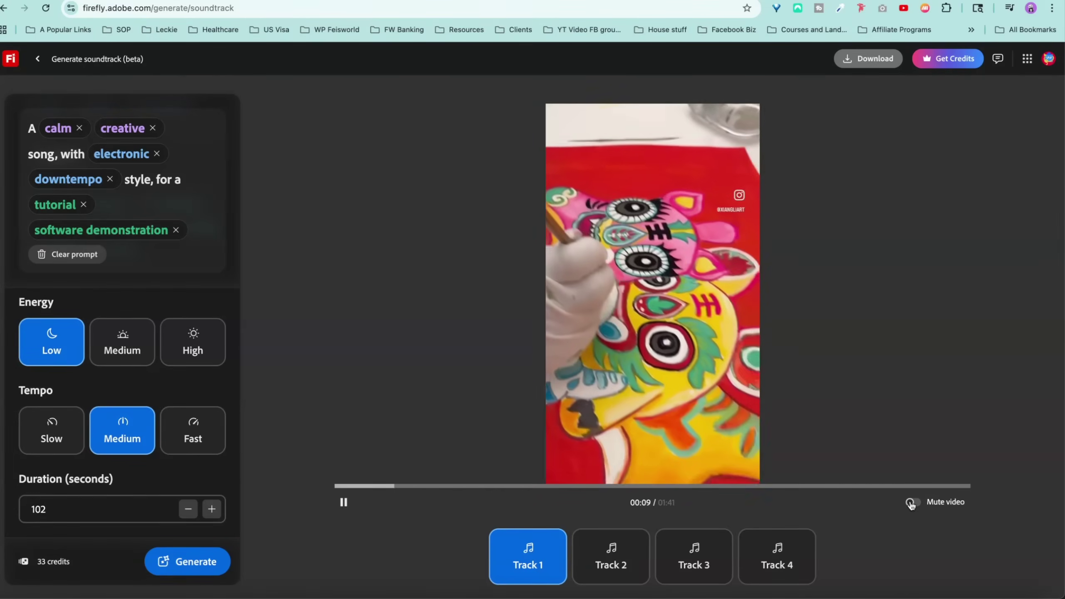
pyautogui.press('XF86AudioRaiseVolume')
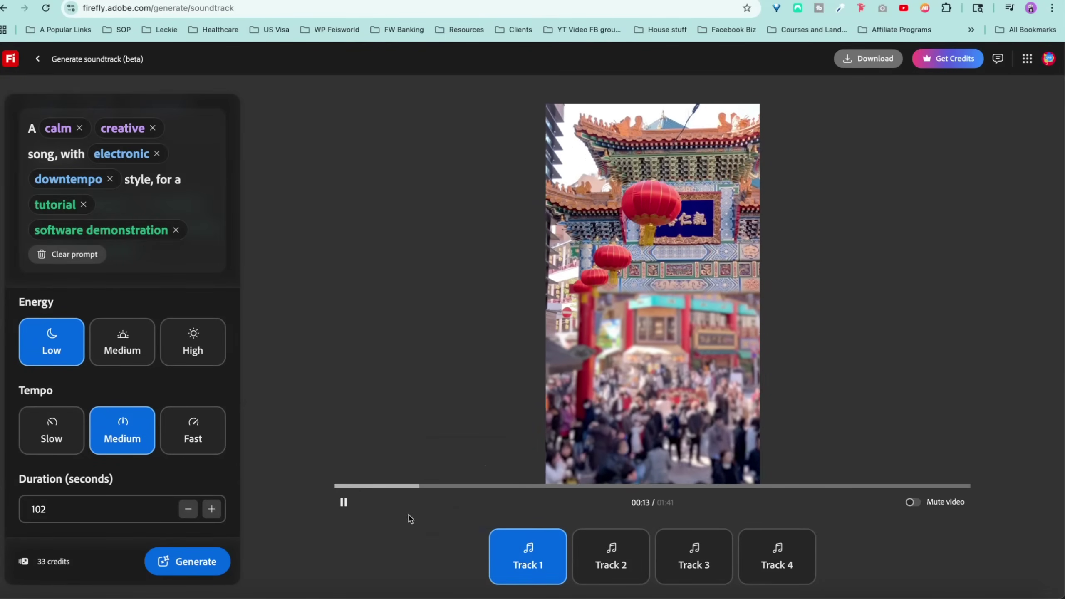
pyautogui.click(344, 504)
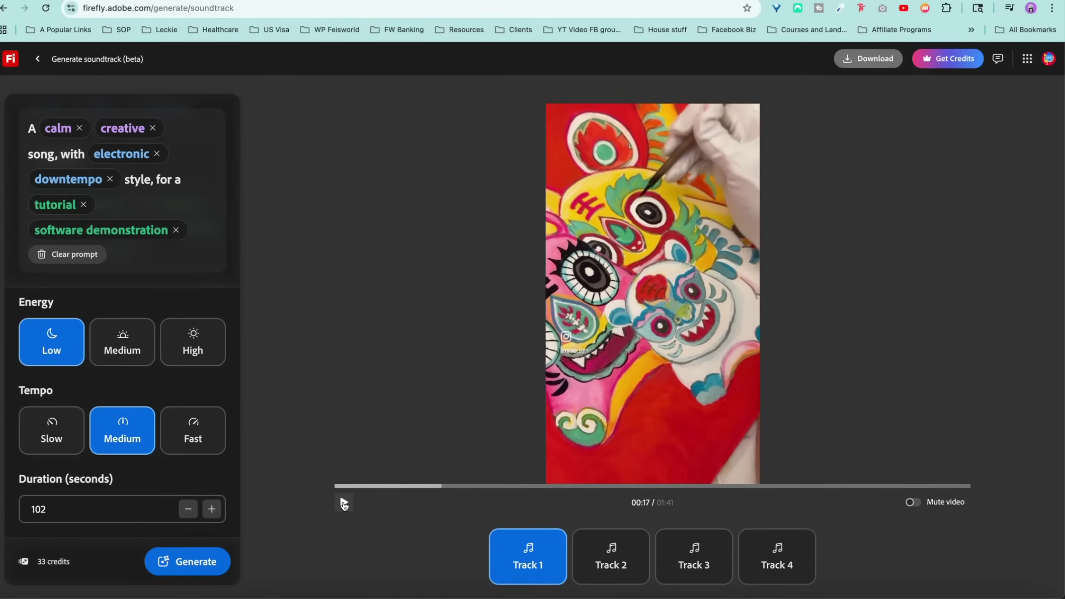
pyautogui.click(634, 567)
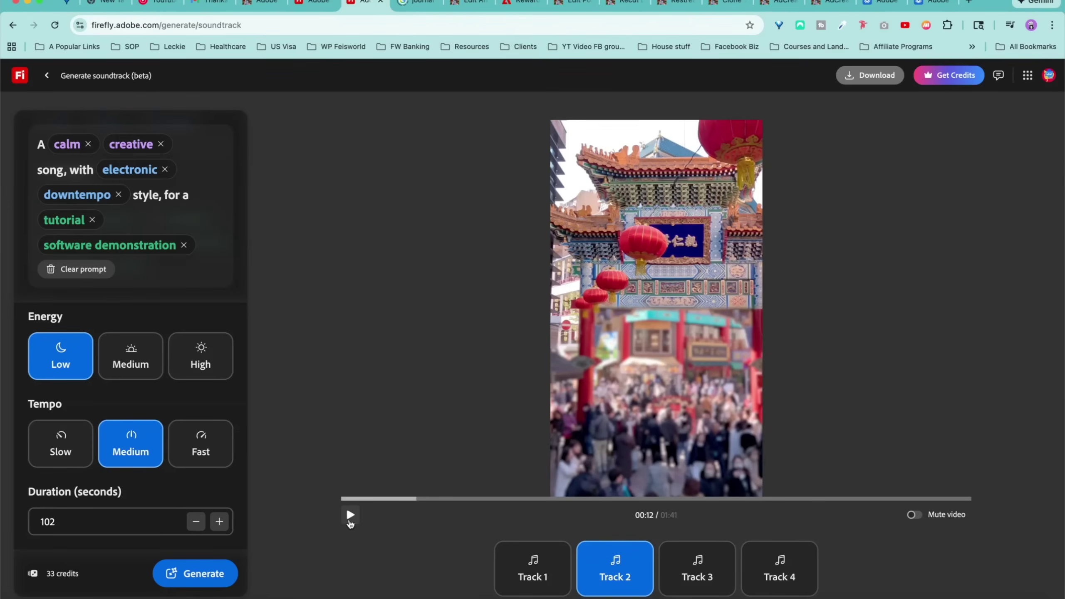
pyautogui.click(350, 525)
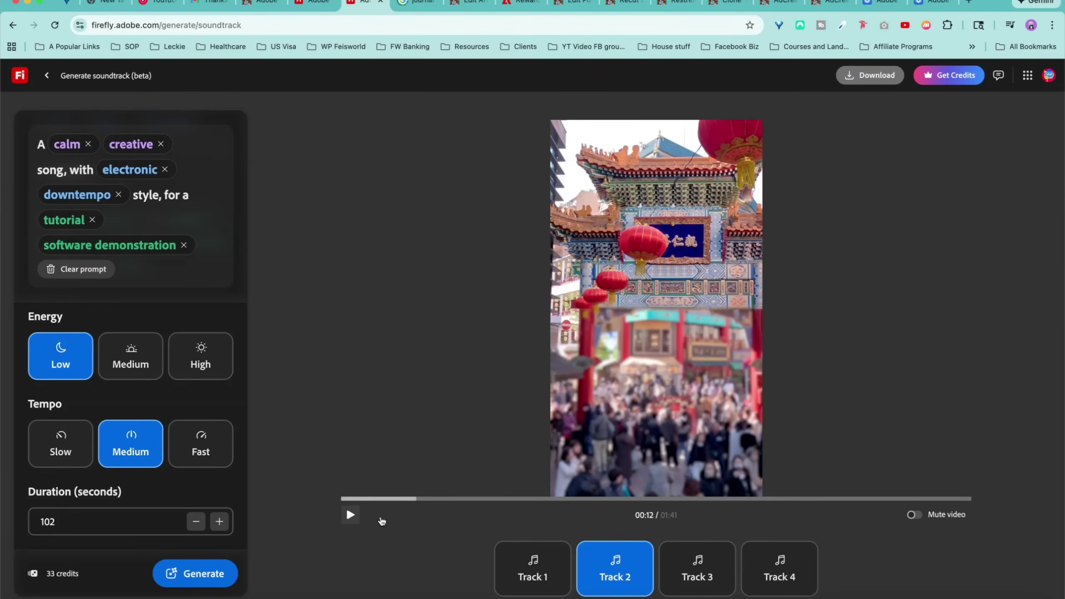
pyautogui.click(874, 500)
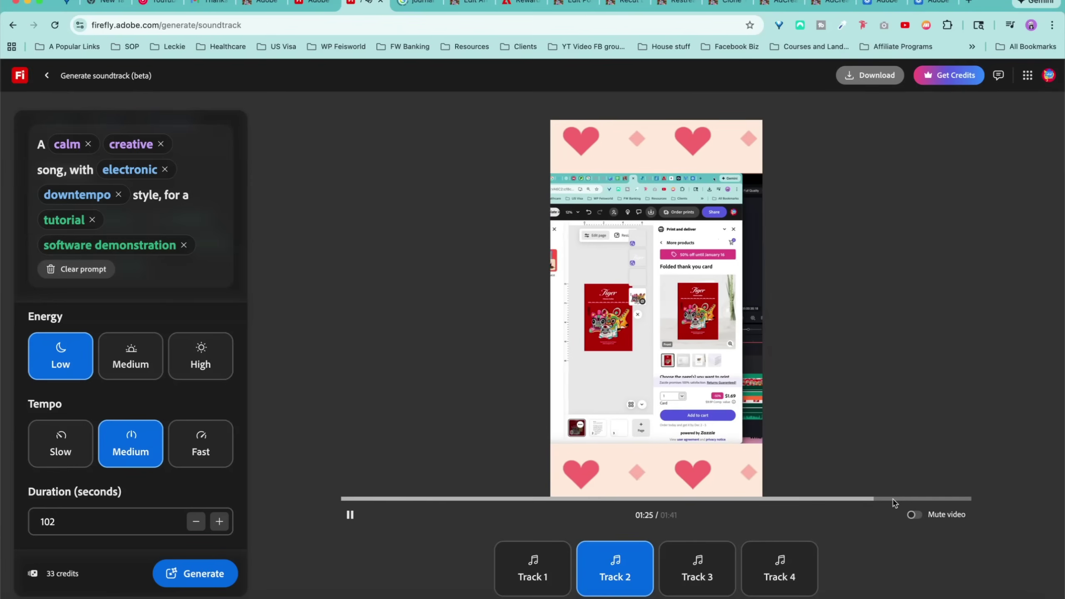
pyautogui.click(943, 500)
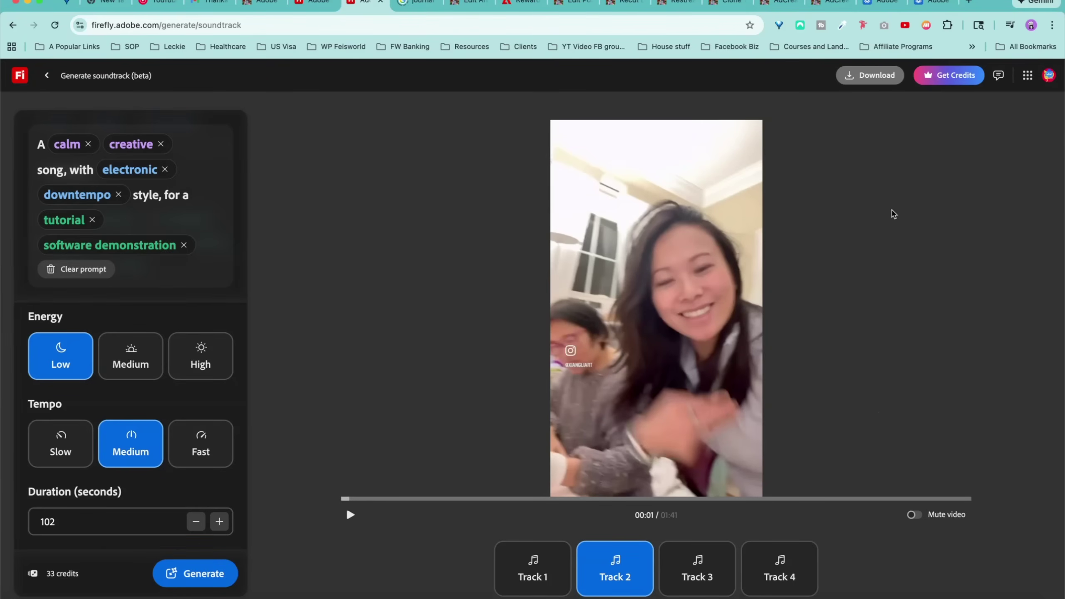
# - Audition Track 3, seeking to 00:55 and near the end, pausing around 01:28, then try another track
pyautogui.click(697, 578)
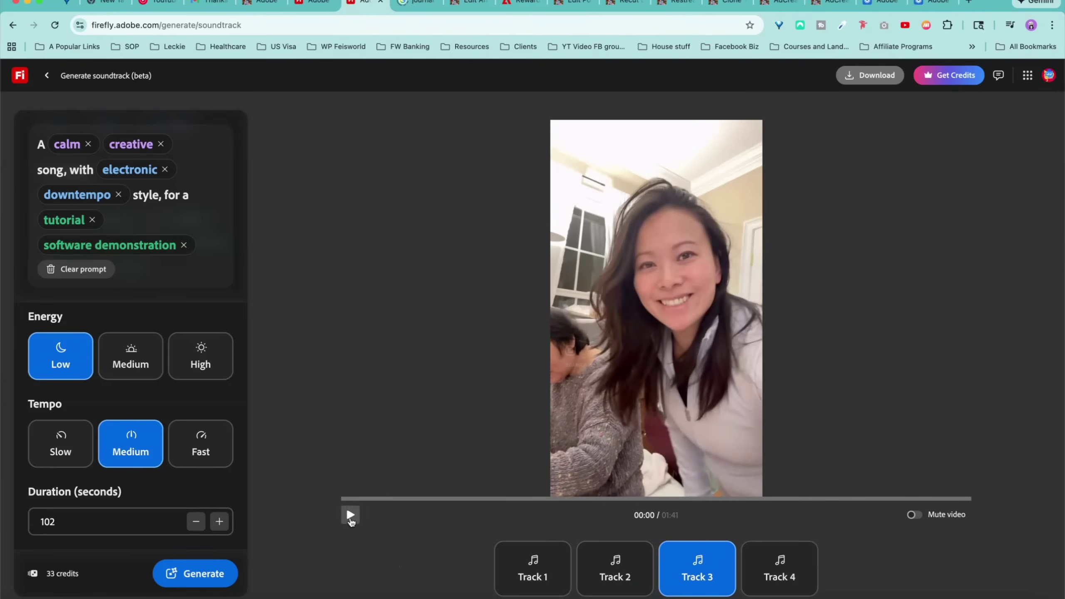
pyautogui.click(351, 516)
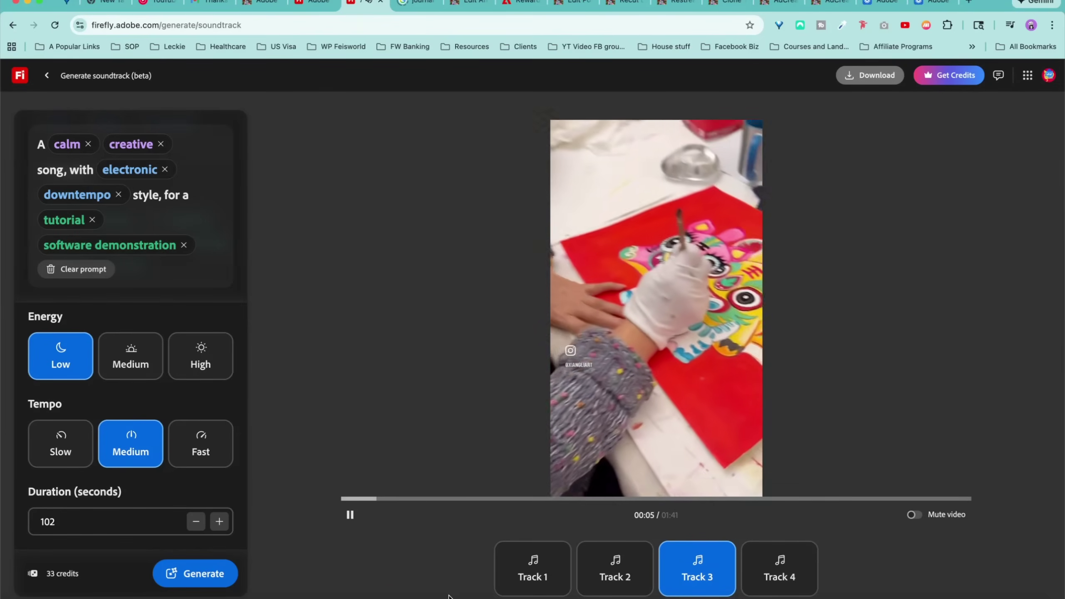
pyautogui.click(685, 499)
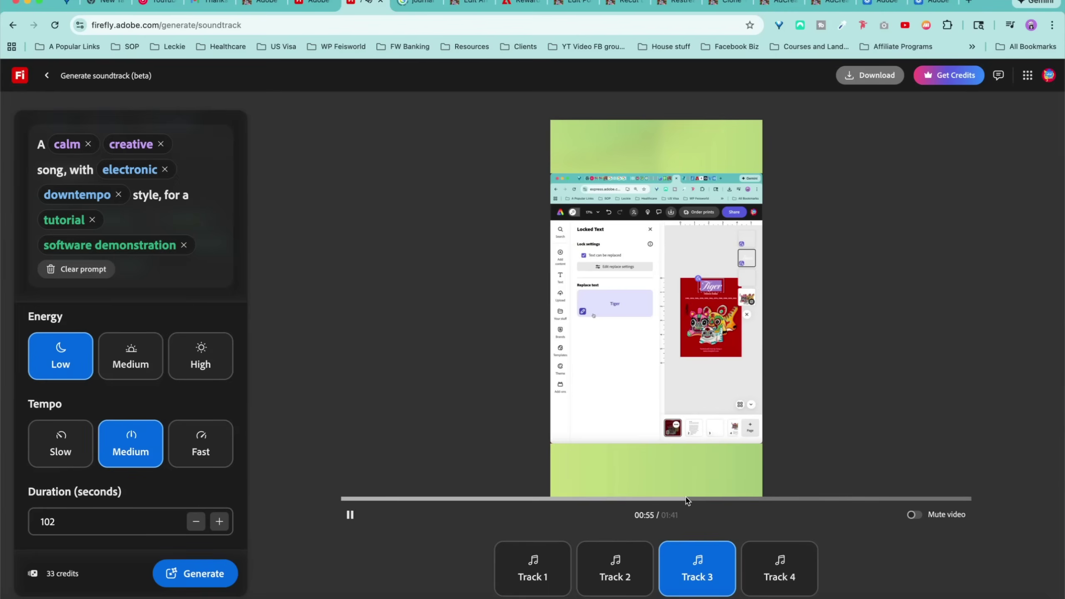
pyautogui.click(886, 499)
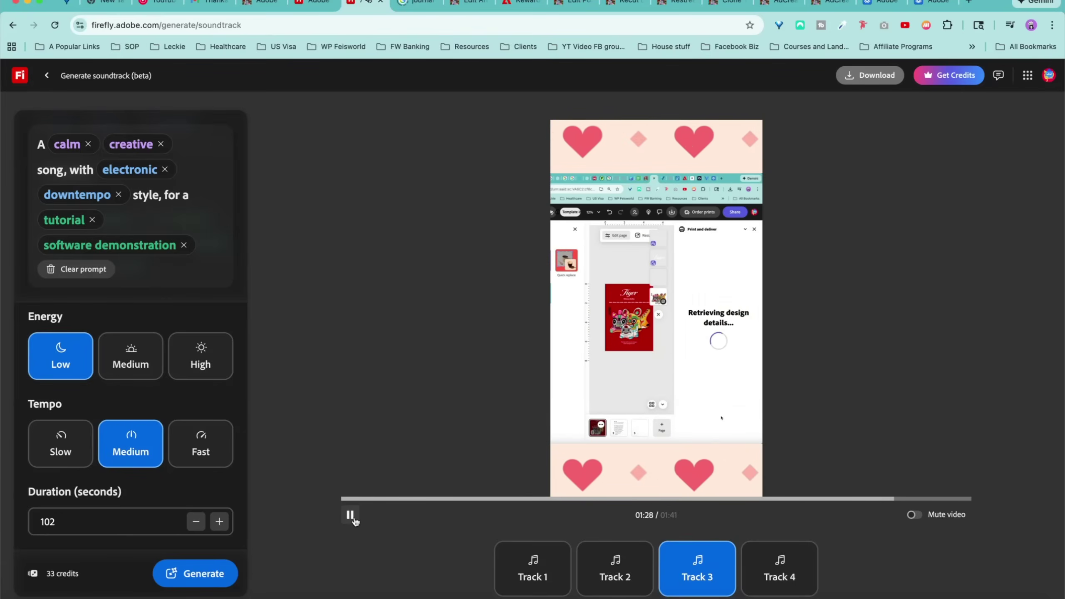
pyautogui.click(350, 515)
pyautogui.click(764, 581)
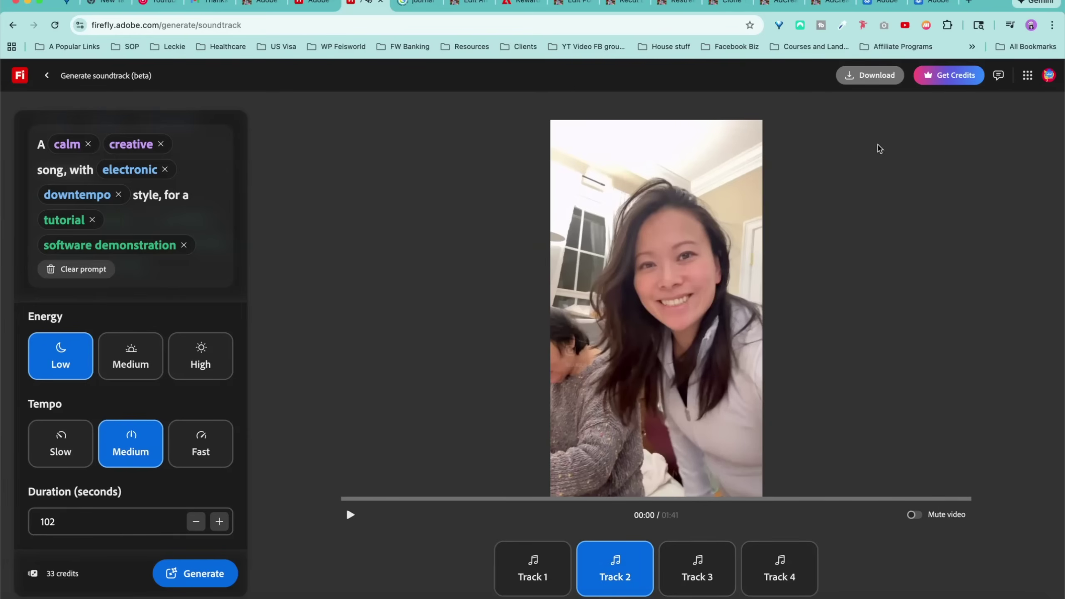
# - Download the holiday video with Track 2 as an 84.6 MB MP4 file
pyautogui.click(874, 83)
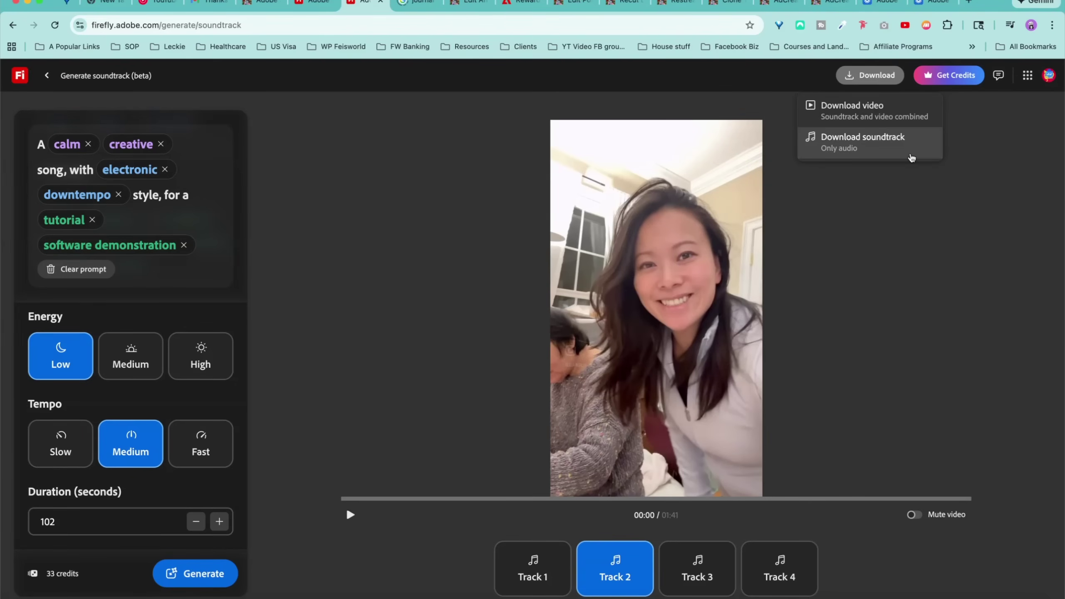
pyautogui.click(903, 117)
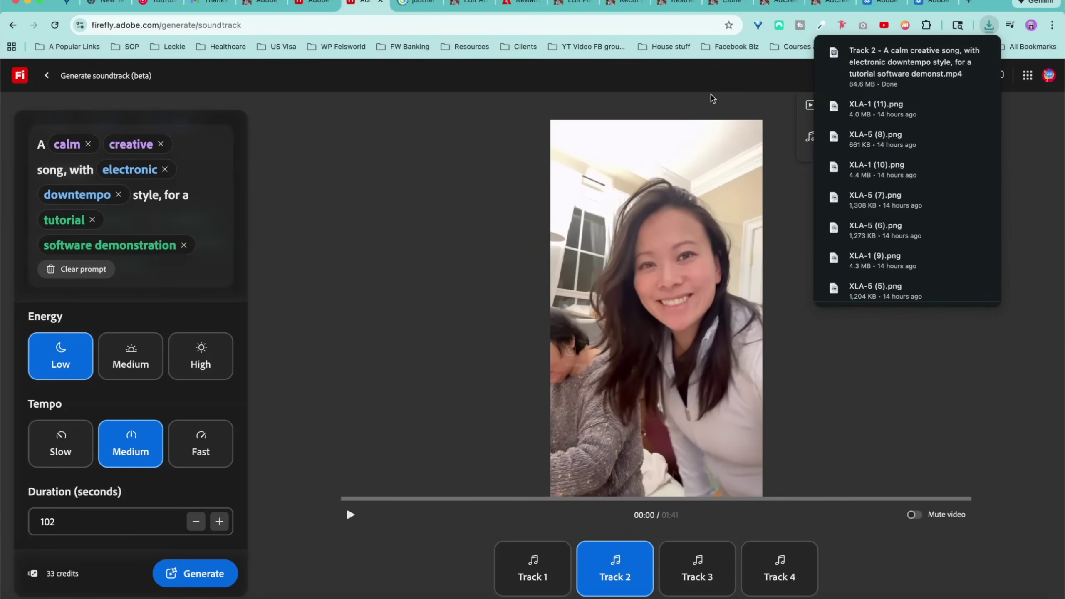
pyautogui.click(885, 76)
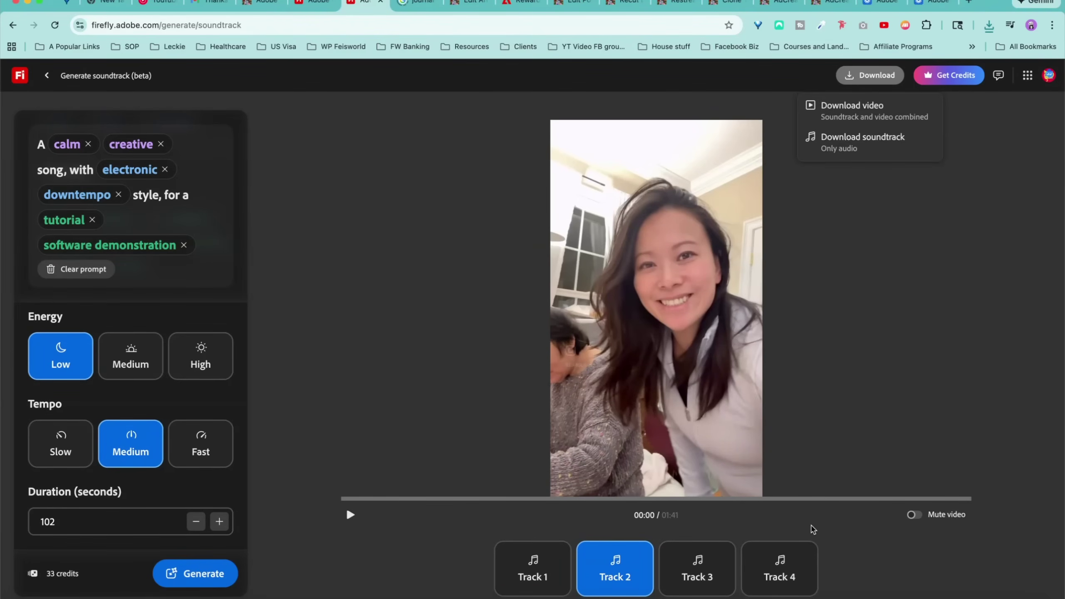
# - Set Tempo to Slow, remove 'electronic' from the prompt, and regenerate four tracks
pyautogui.click(46, 448)
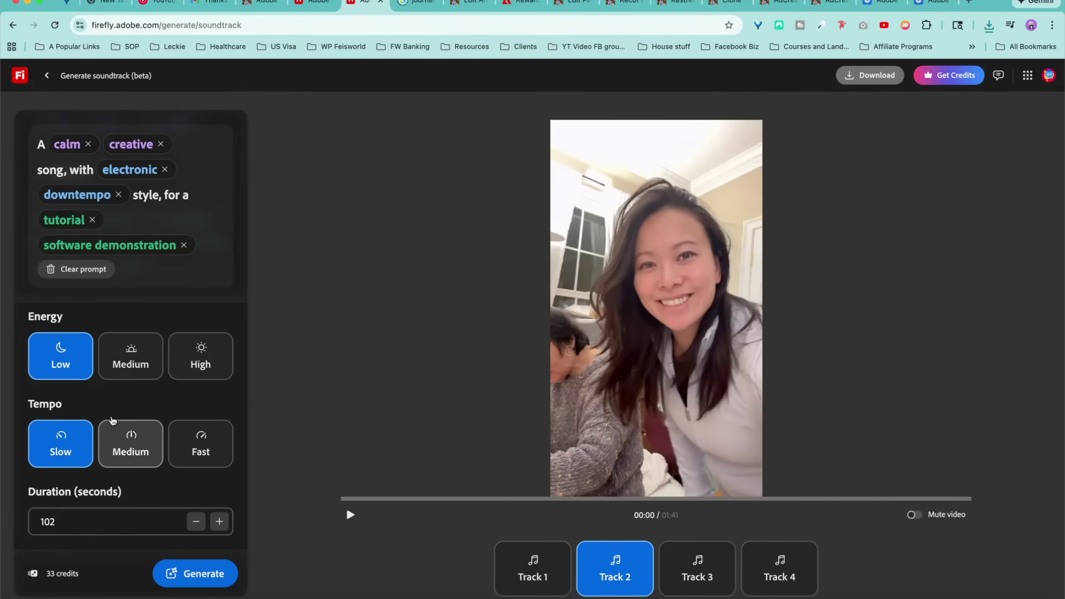
pyautogui.scroll(5, 166, 314)
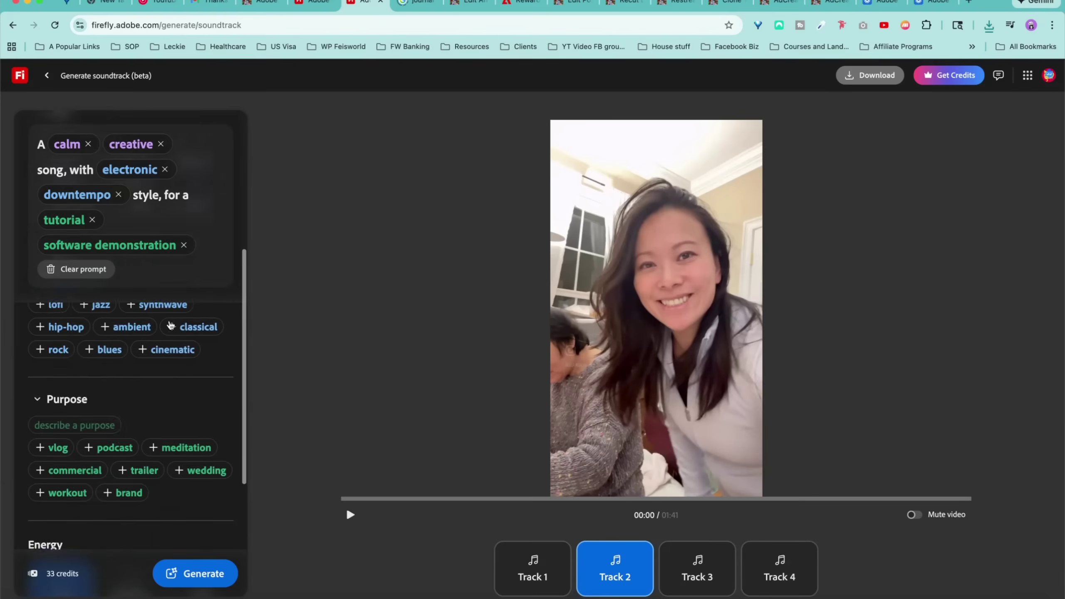
pyautogui.scroll(5, 170, 325)
pyautogui.click(165, 169)
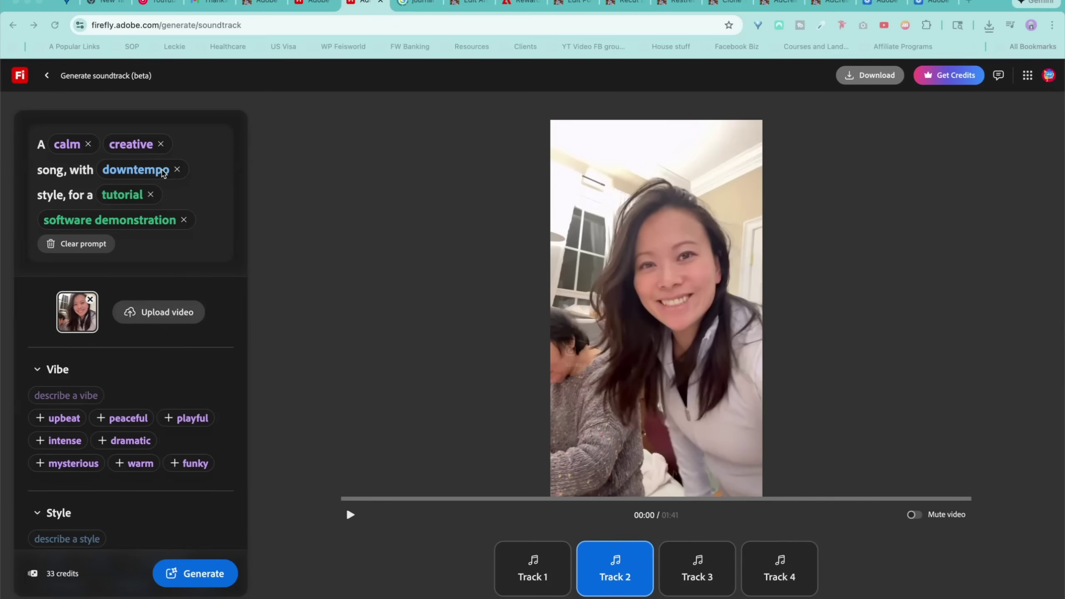
pyautogui.scroll(-5, 143, 510)
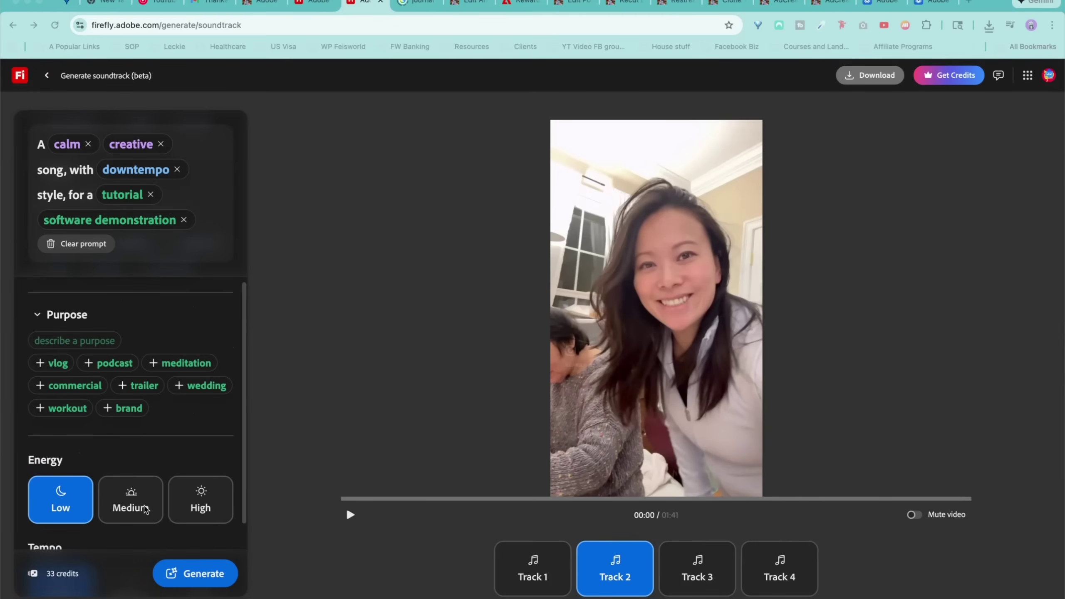
pyautogui.scroll(-3, 143, 508)
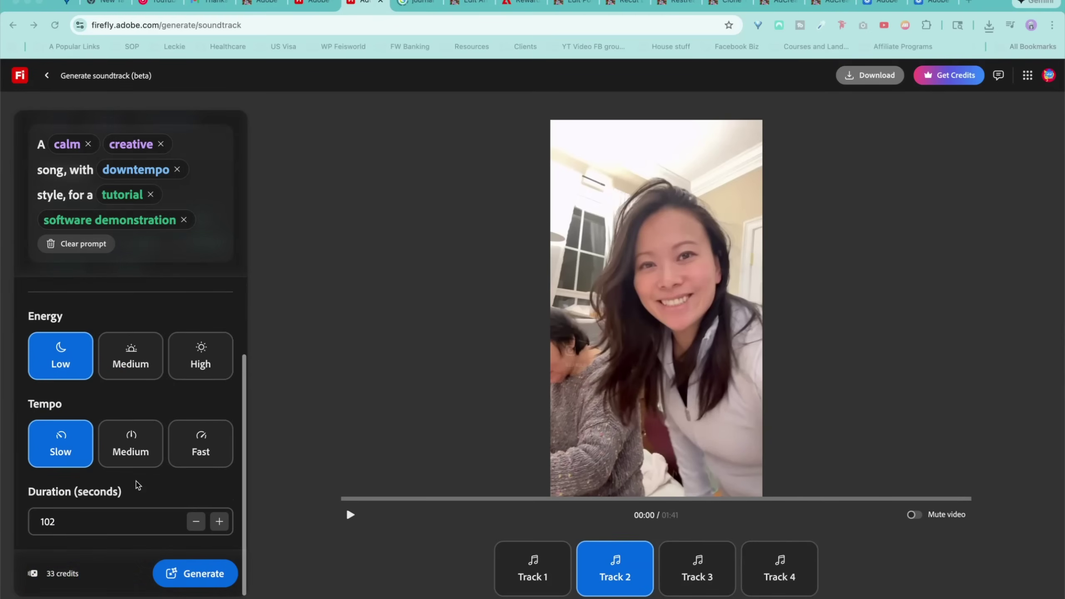
pyautogui.click(191, 573)
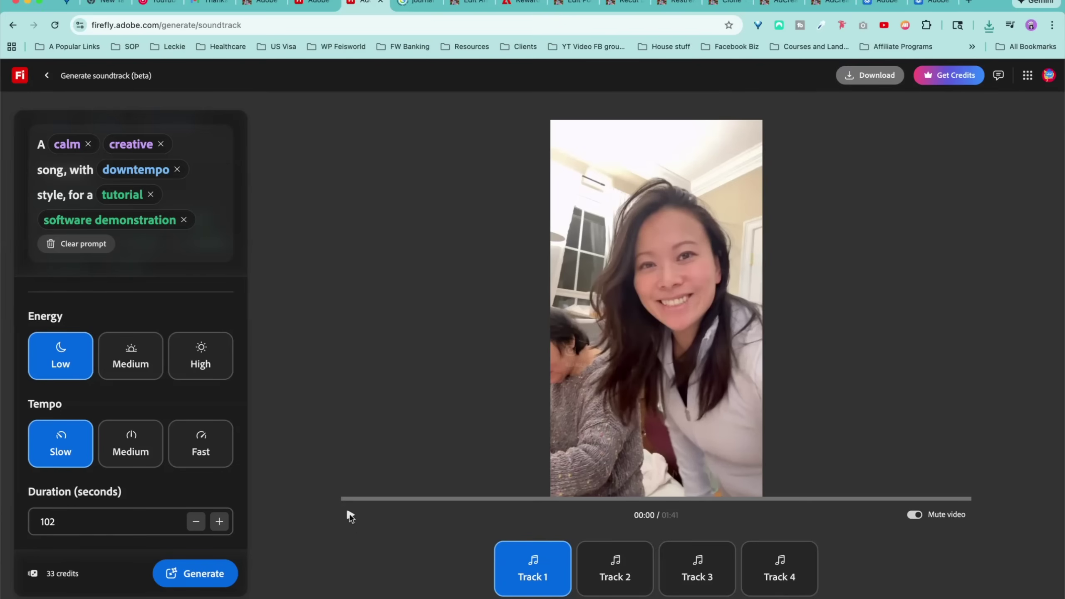
# - Play new Track 1 to about 00:45, then preview Track 2, seeking to 00:36 and stopping at 01:02
pyautogui.click(350, 515)
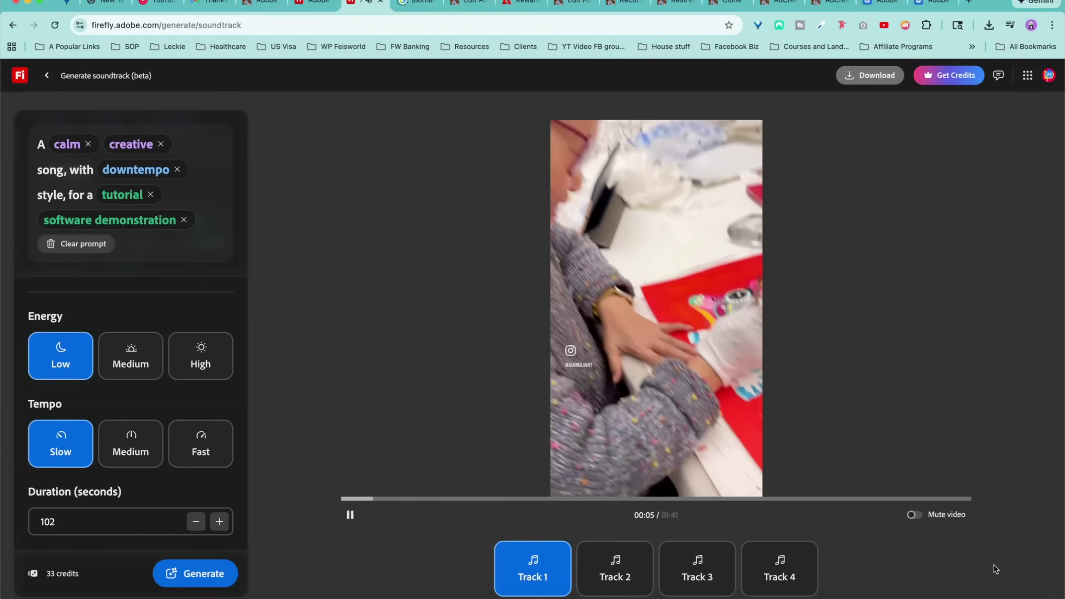
pyautogui.click(350, 515)
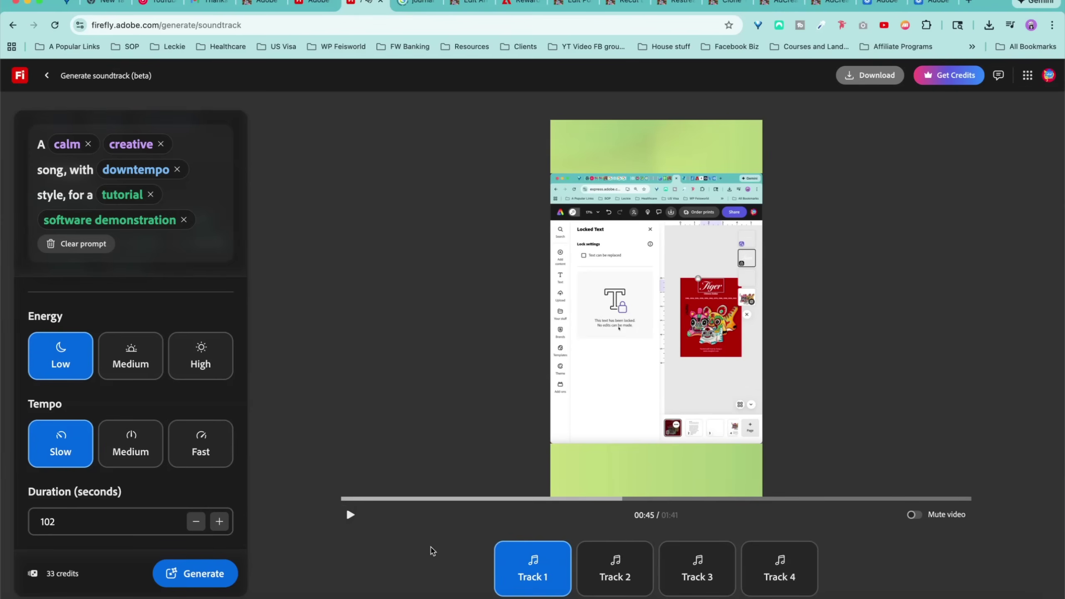
pyautogui.click(609, 581)
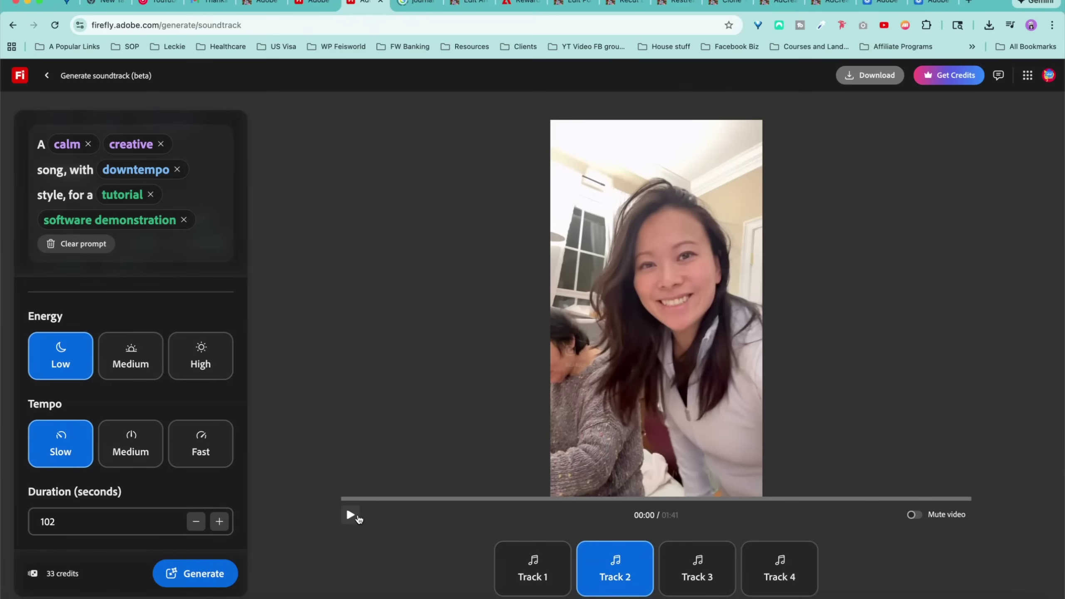
pyautogui.click(352, 517)
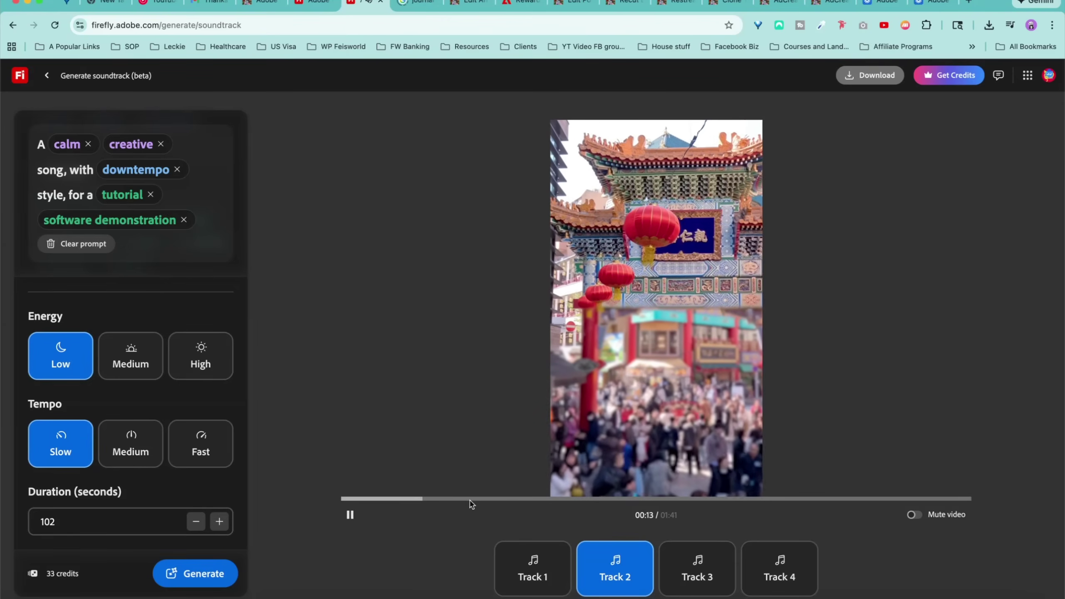
pyautogui.click(567, 499)
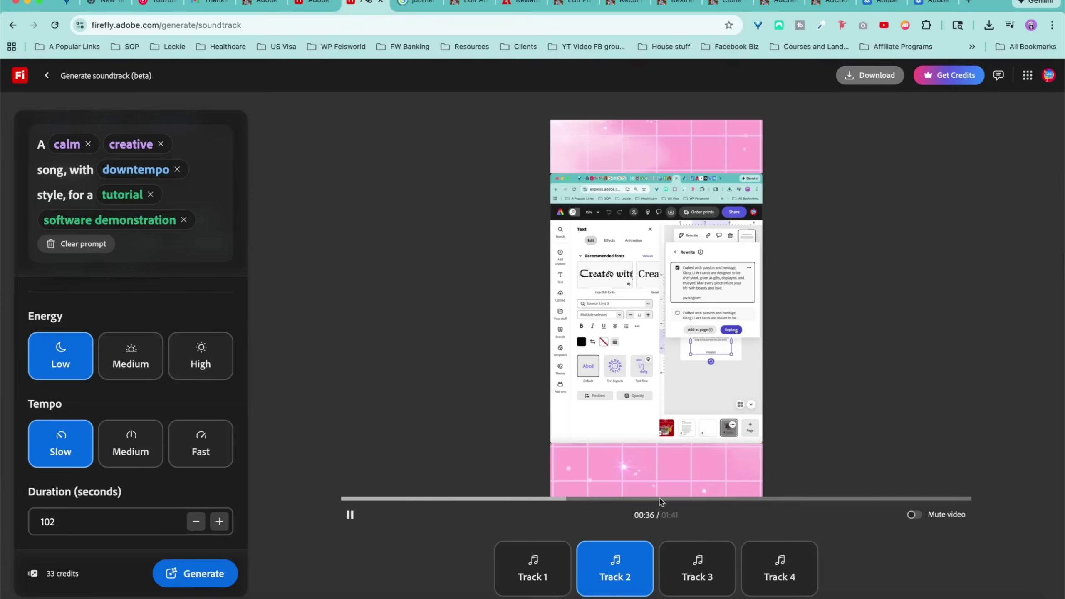
pyautogui.click(728, 499)
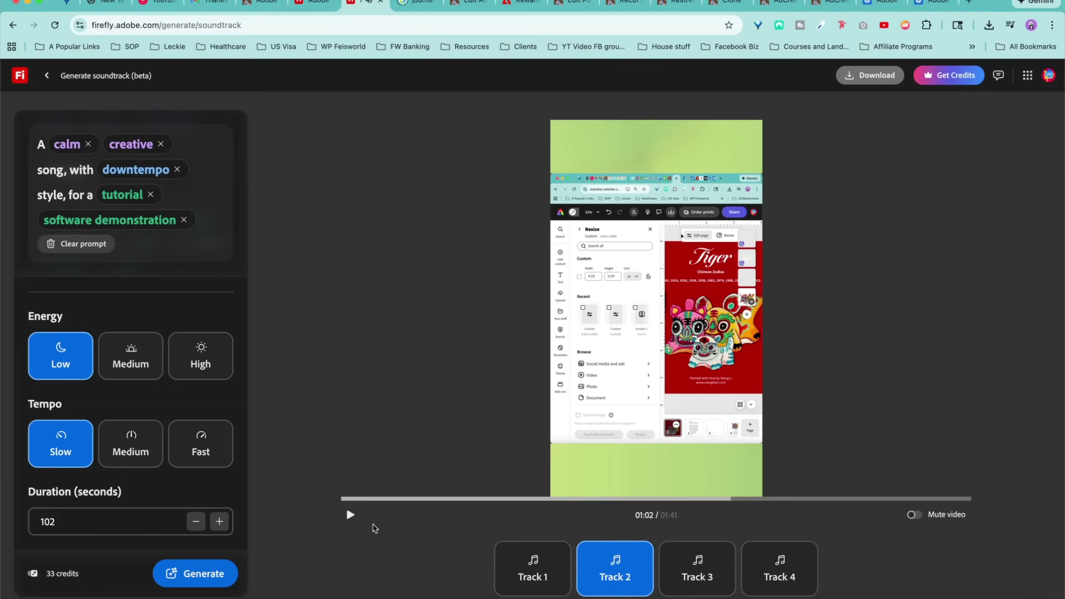
# - Play Track 3, then switch to Track 4 and preview it, pausing at 01:20
pyautogui.click(718, 581)
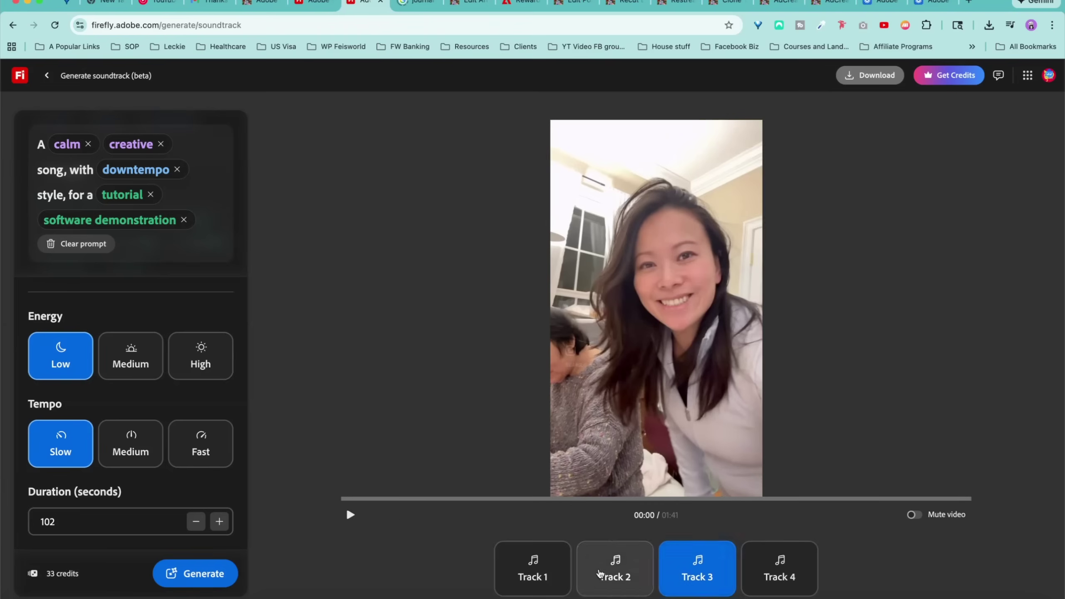
pyautogui.click(350, 515)
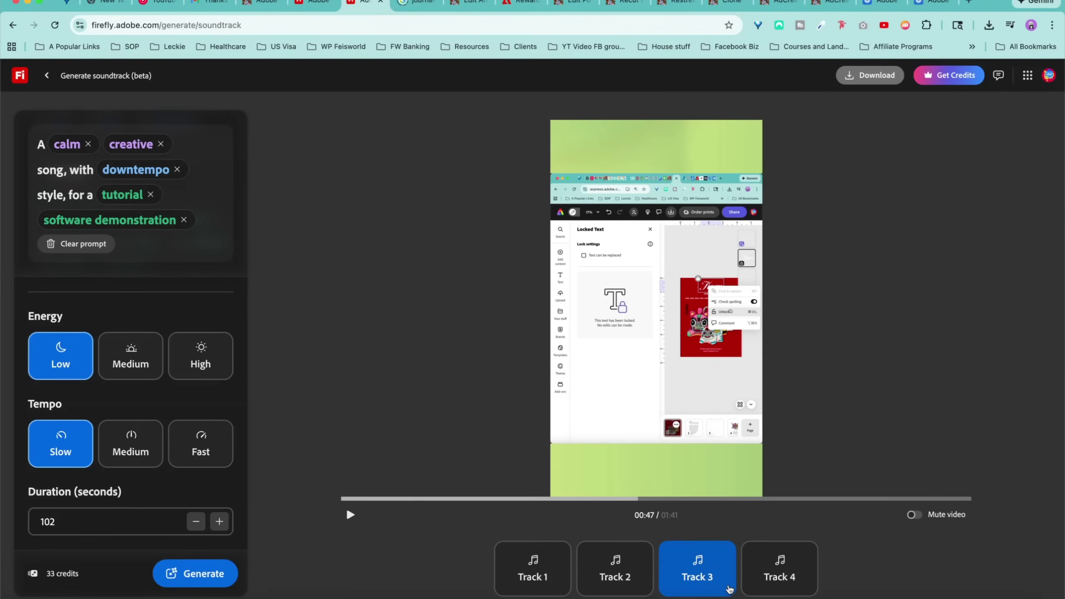
pyautogui.click(777, 581)
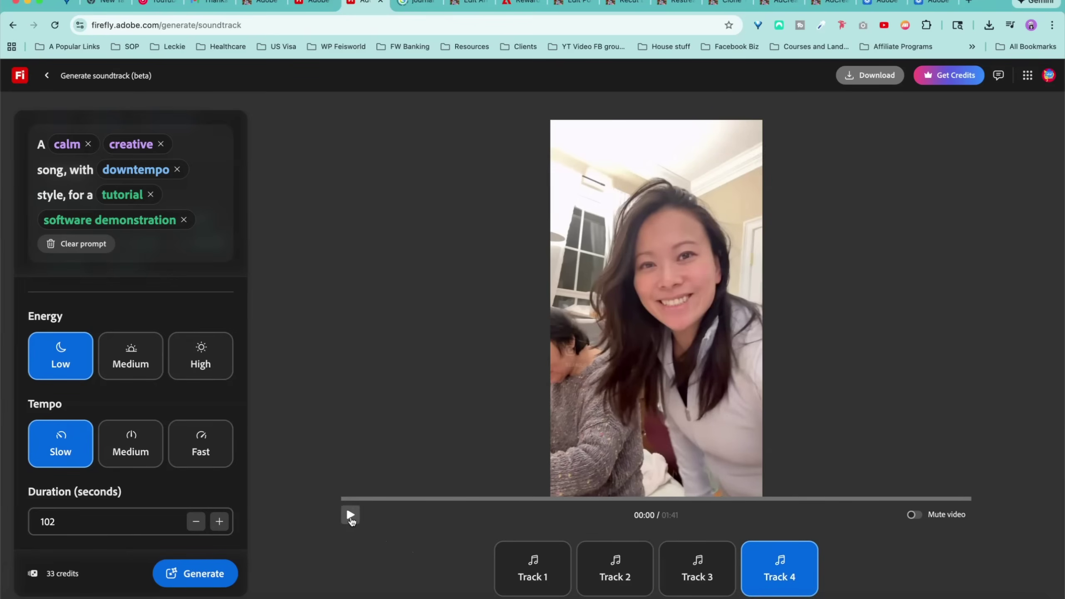
pyautogui.click(351, 516)
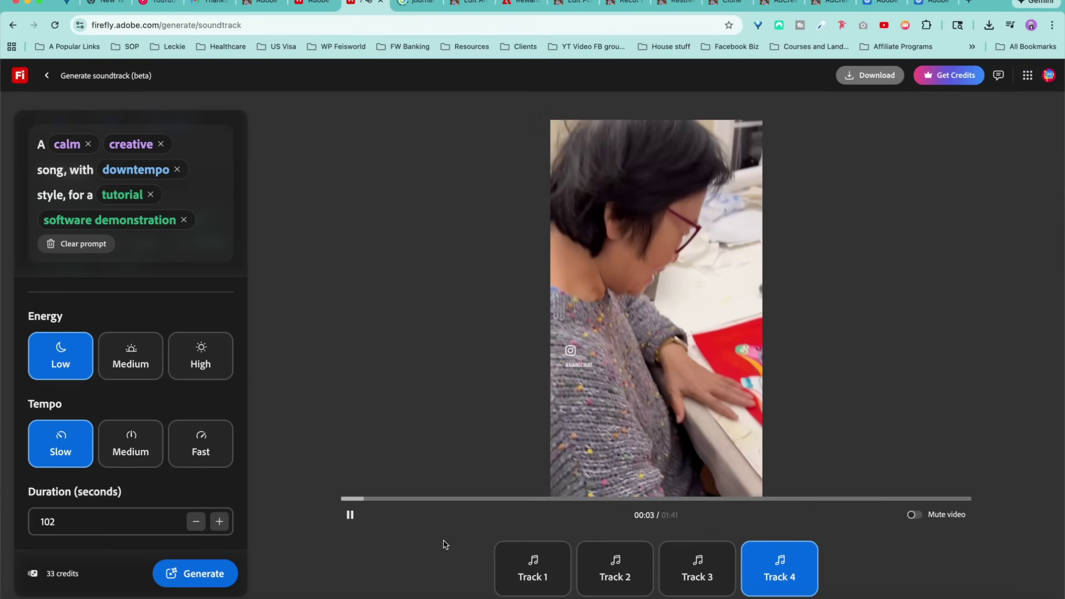
pyautogui.click(350, 515)
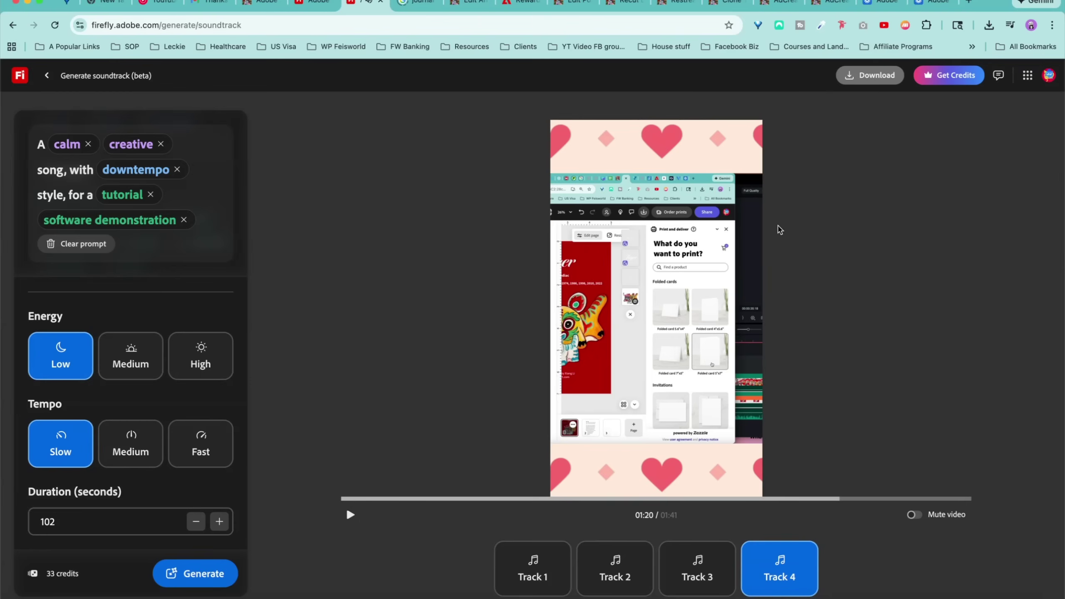
# - Download the holiday video combined with the regenerated Track 4 soundtrack
pyautogui.click(878, 78)
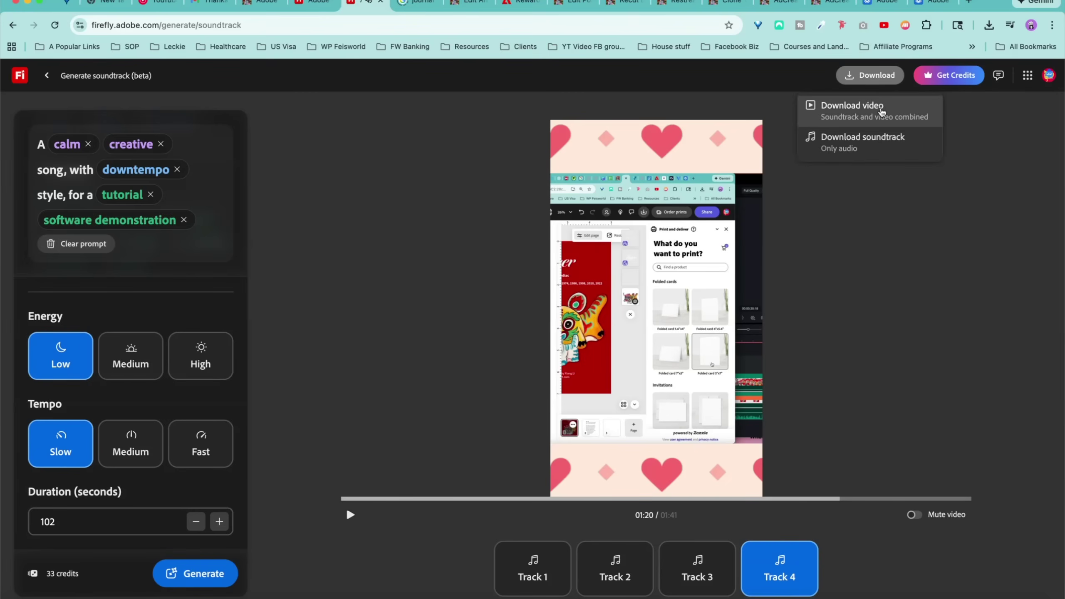
pyautogui.click(880, 107)
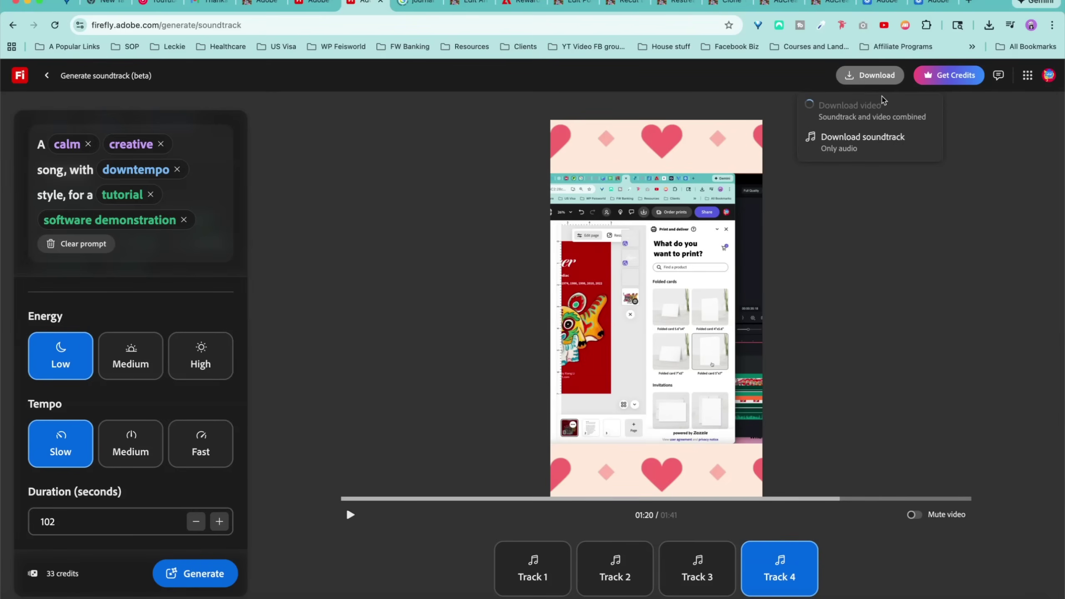